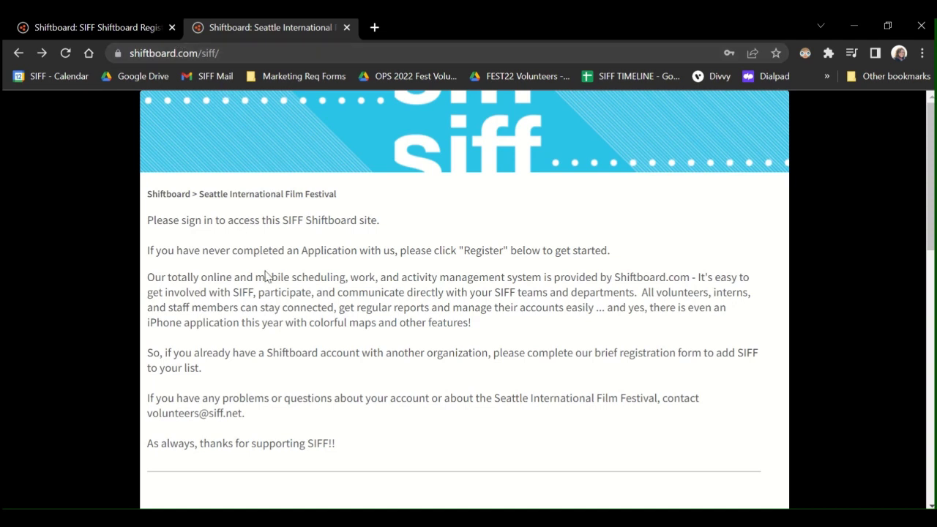
- Scroll down through the SIFF Shiftboard sign-in page
scroll(292, 326, down, 2)
scroll(293, 325, down, 4)
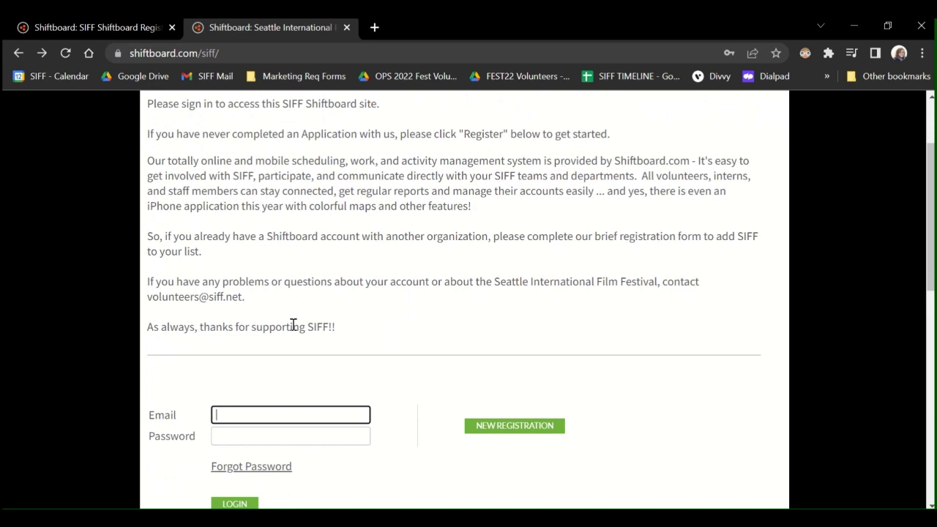
scroll(293, 325, down, 1)
scroll(293, 326, down, 1)
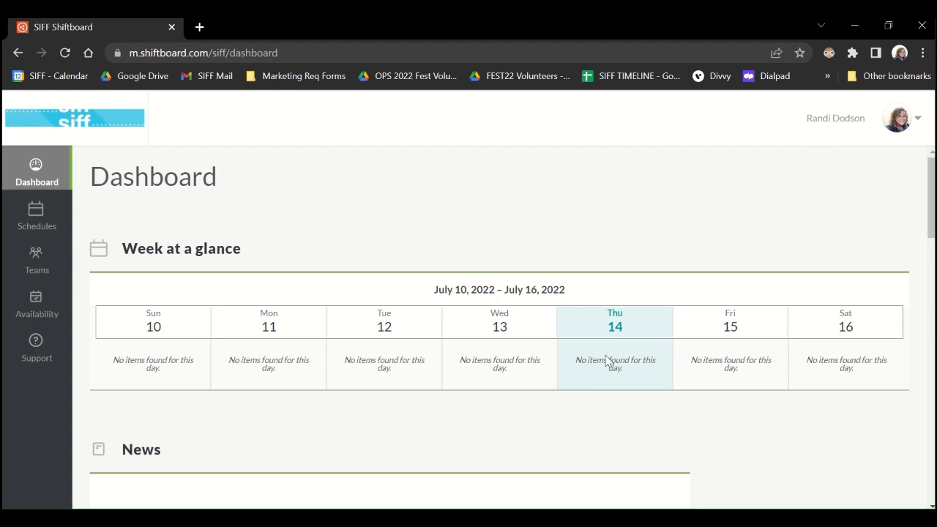
- Scroll down to the volunteer thank-you news post and back up
scroll(501, 421, down, 3)
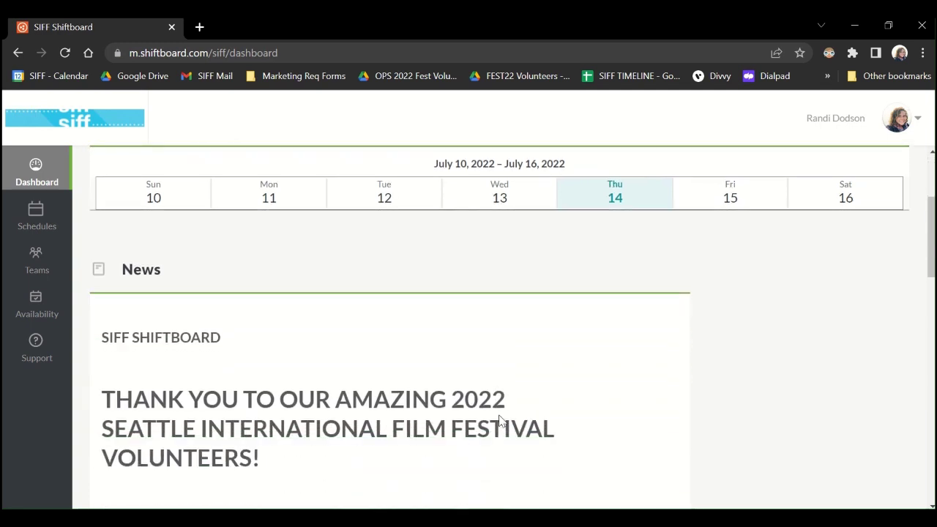
scroll(502, 420, up, 3)
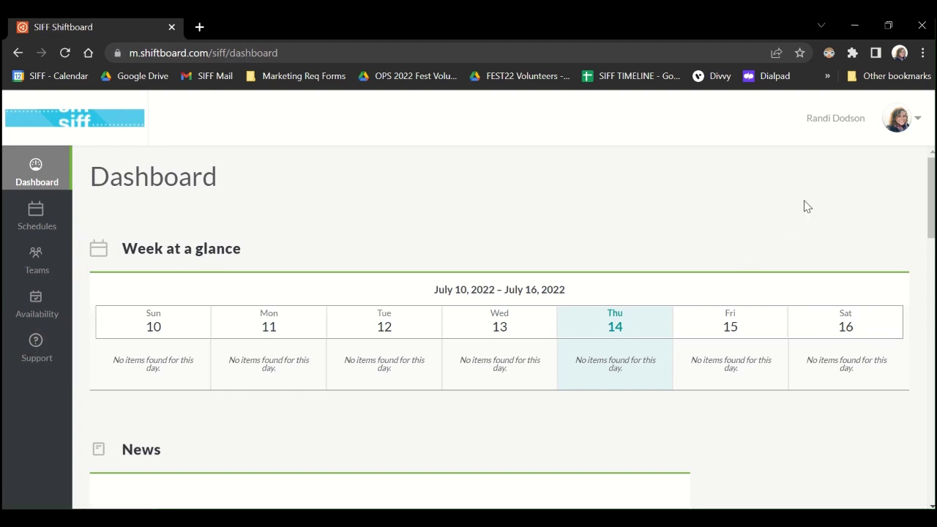
- Review My Account's contact details, security and email notification settings, then return to the Dashboard
click(833, 128)
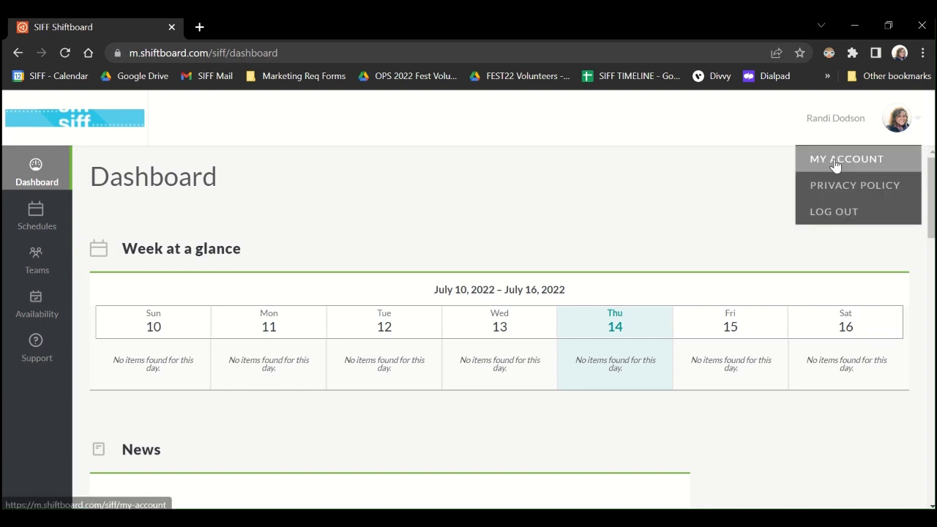
click(835, 164)
scroll(419, 344, down, 2)
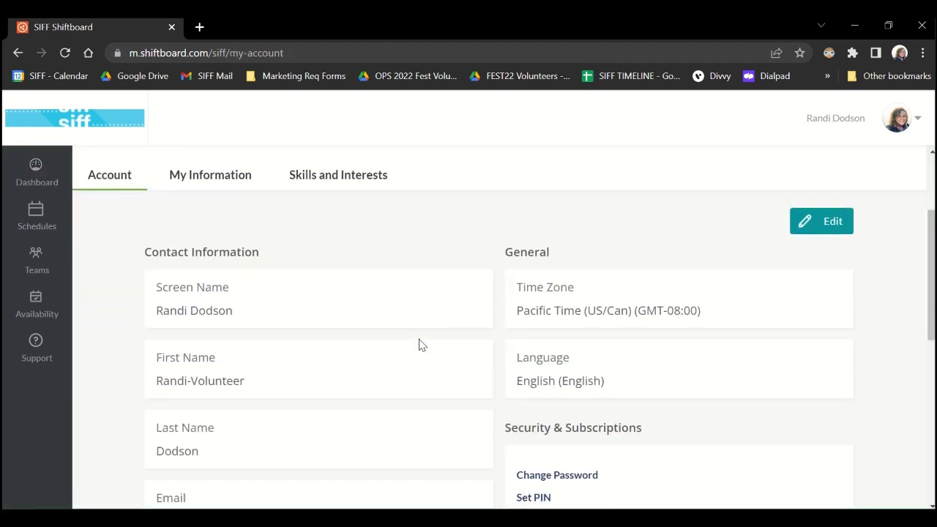
scroll(419, 344, down, 4)
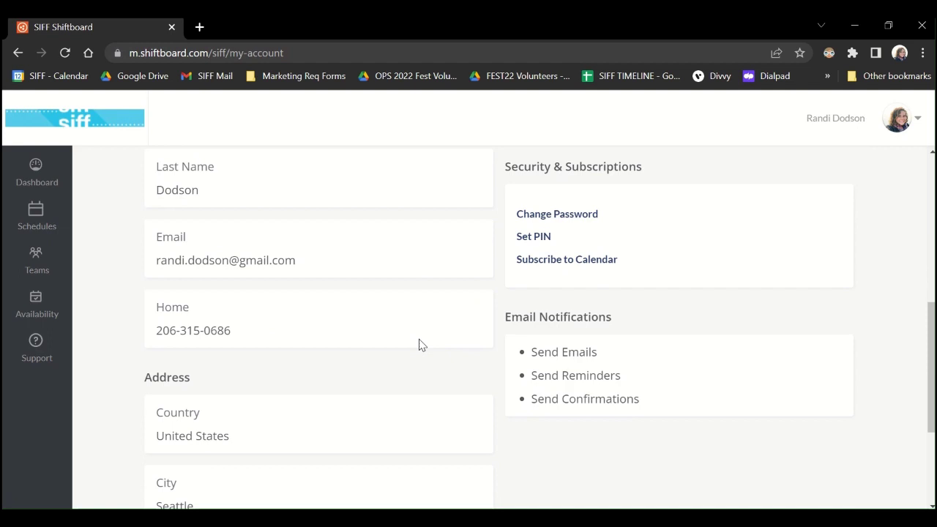
scroll(523, 401, up, 3)
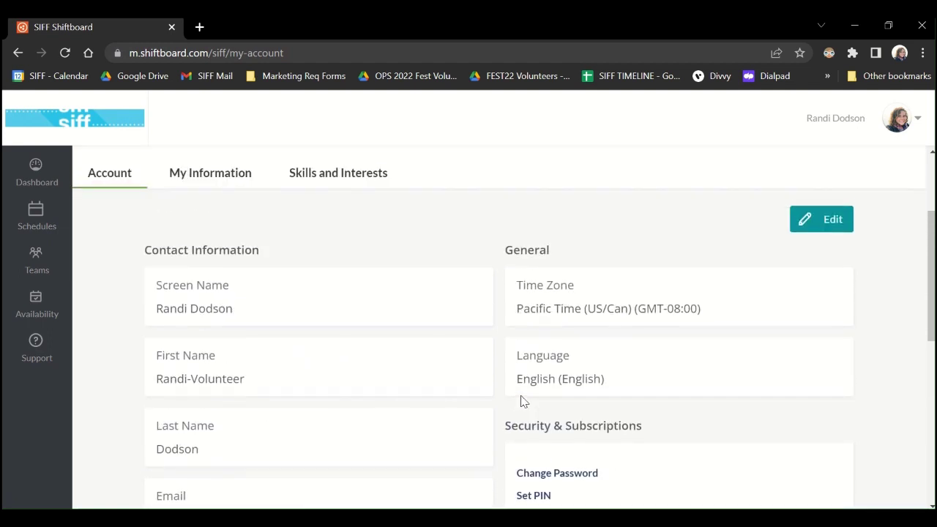
scroll(523, 402, up, 3)
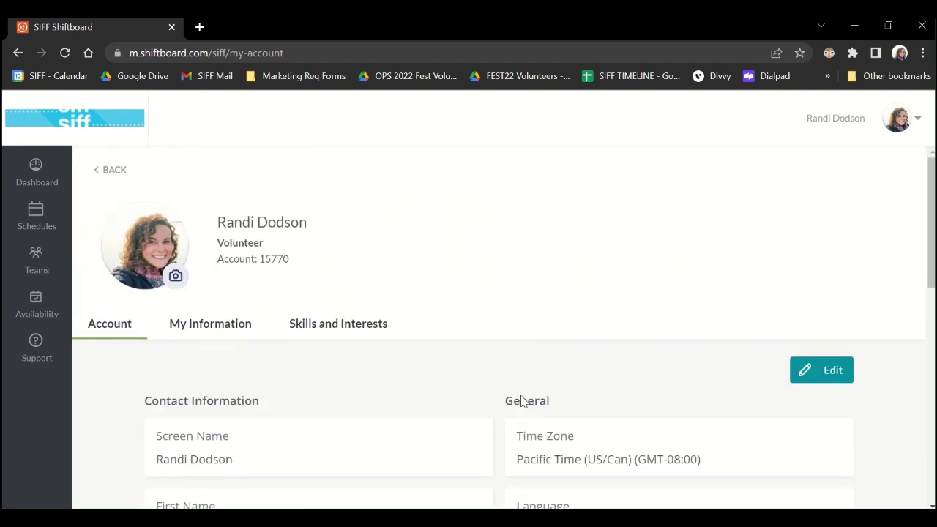
click(51, 184)
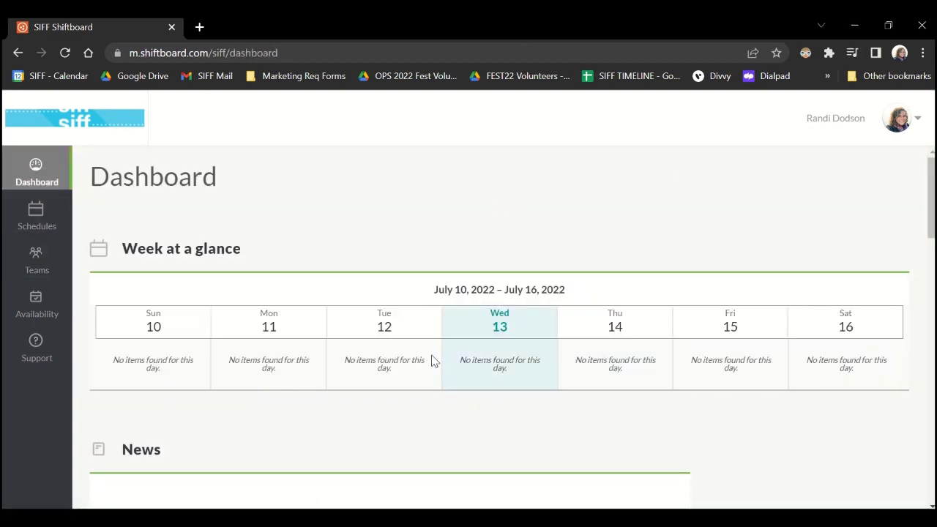
- Look over the six current worker teams, then switch to the Join list
click(58, 273)
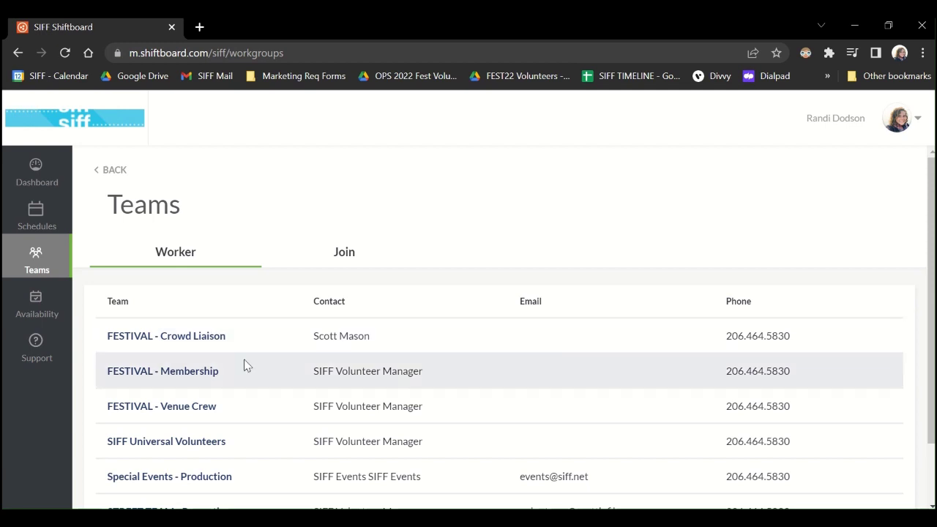
scroll(249, 379, down, 1)
scroll(249, 380, down, 1)
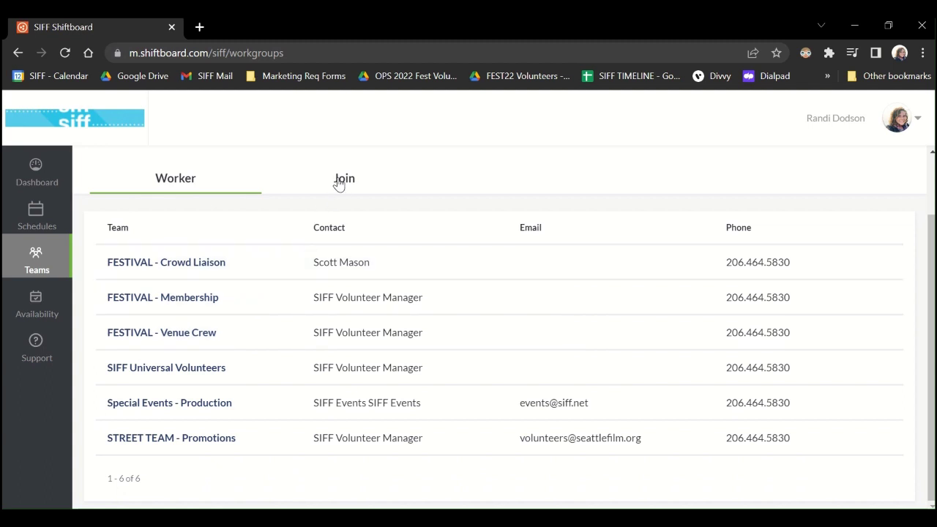
click(339, 184)
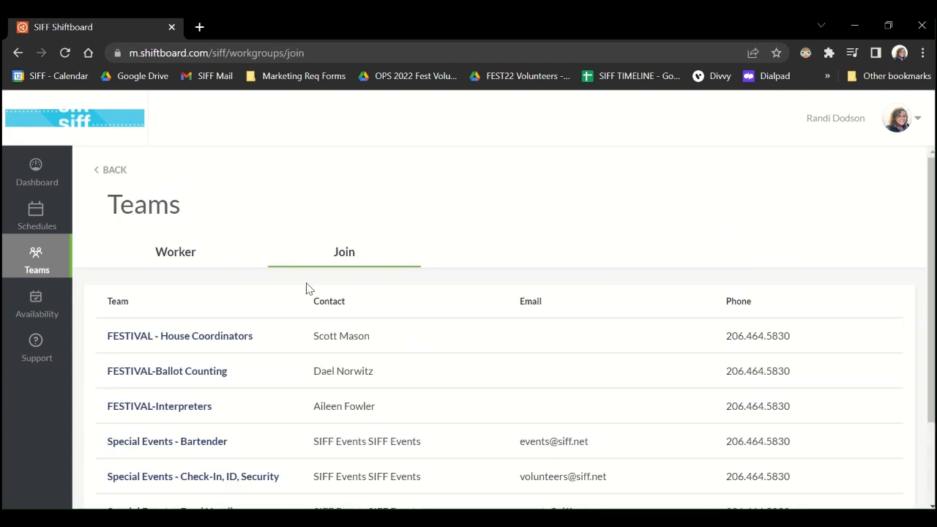
scroll(251, 400, down, 1)
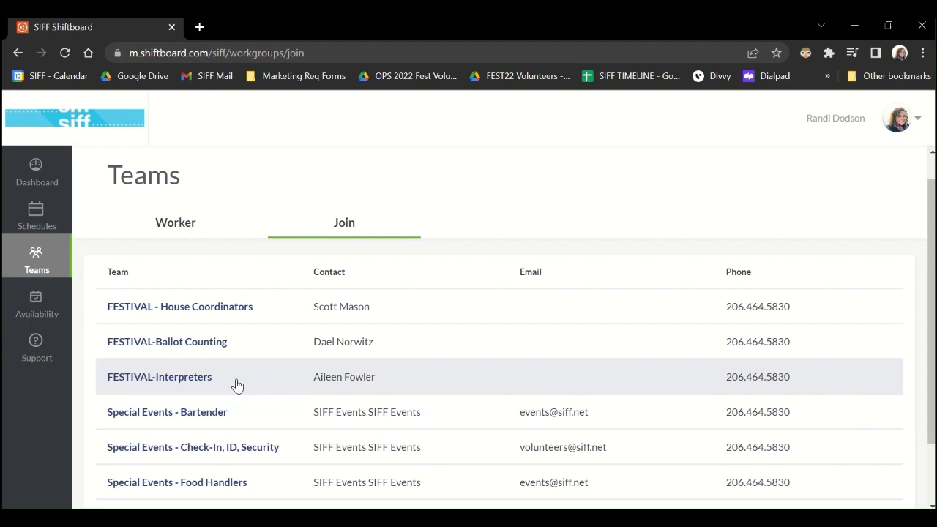
- Open the FESTIVAL-Ballot Counting team page and join the team, confirming in the dialog
click(214, 344)
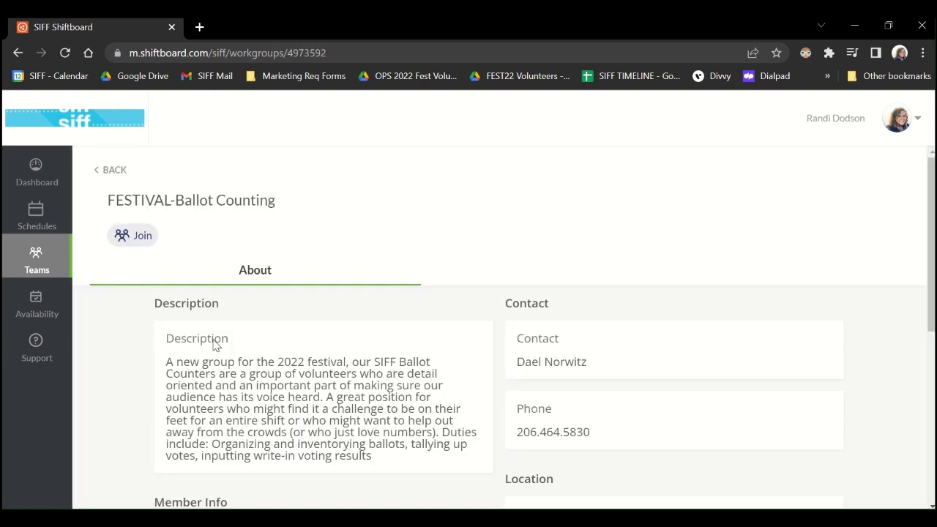
scroll(344, 425, down, 2)
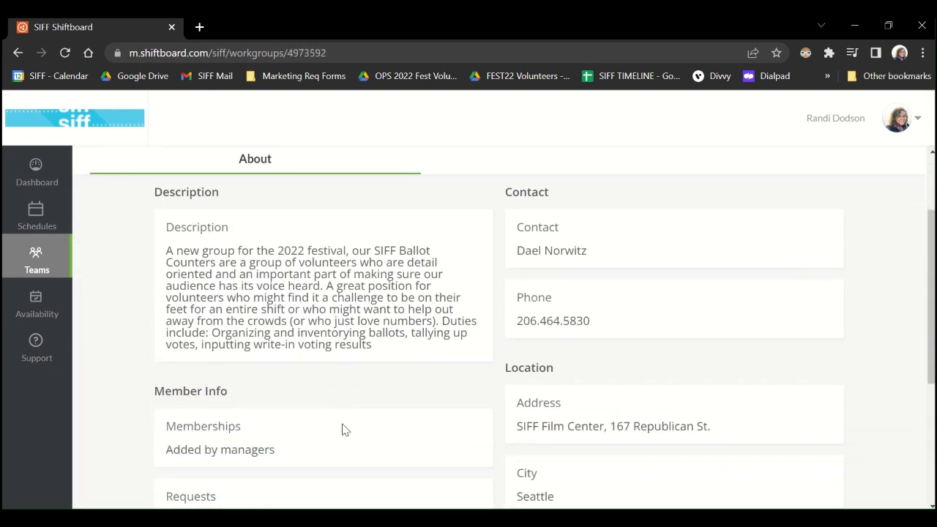
scroll(344, 425, up, 2)
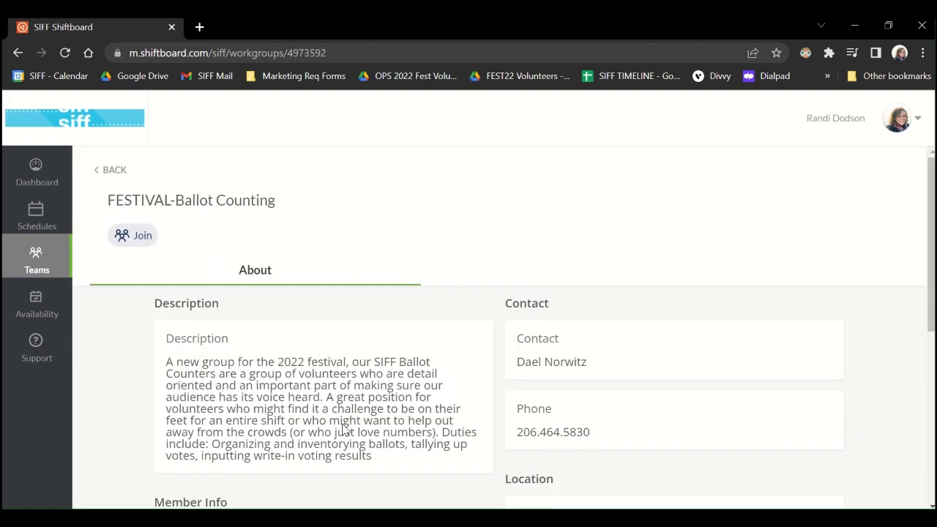
click(139, 240)
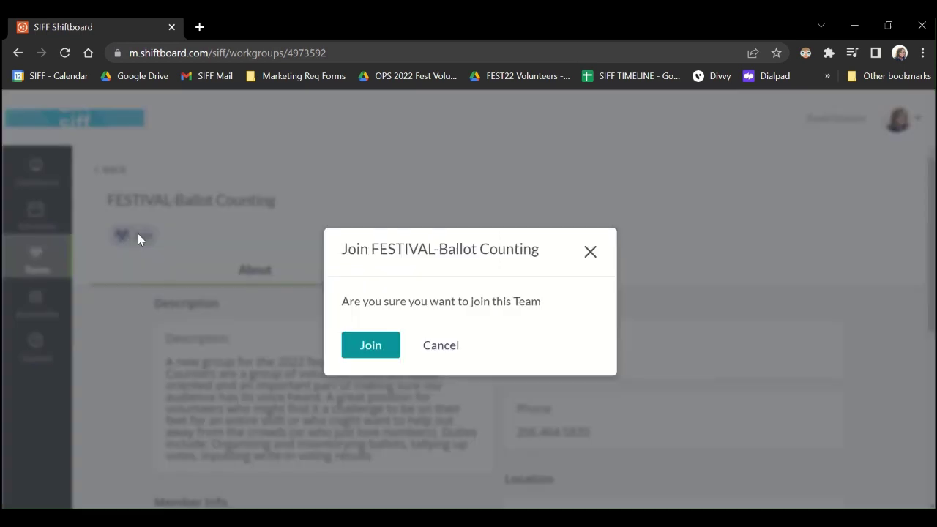
click(363, 355)
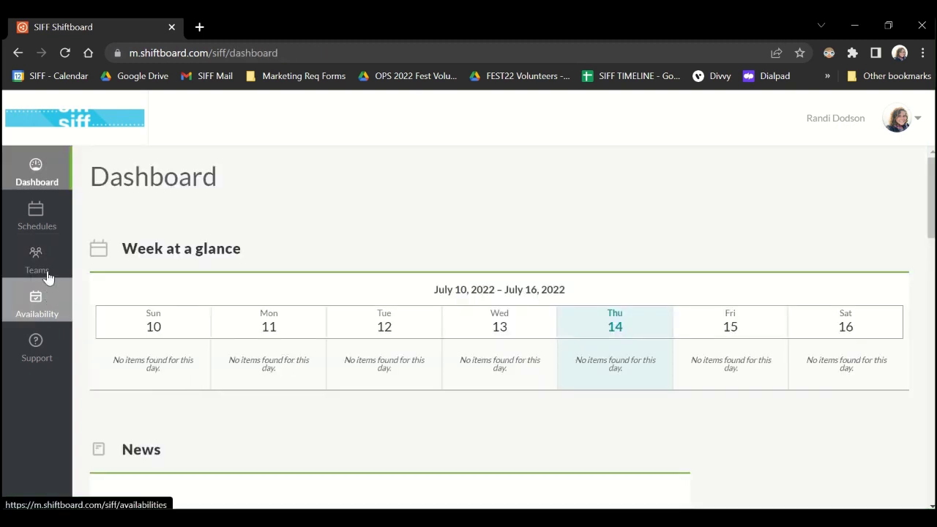
- Open Schedules for the July 10–16, 2022 week
click(43, 228)
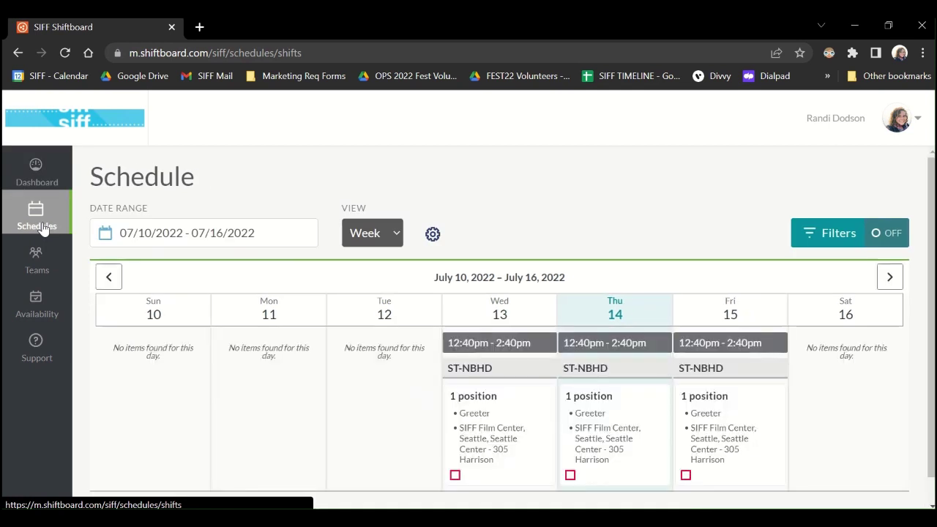
scroll(217, 434, down, 1)
scroll(217, 434, down, 1)
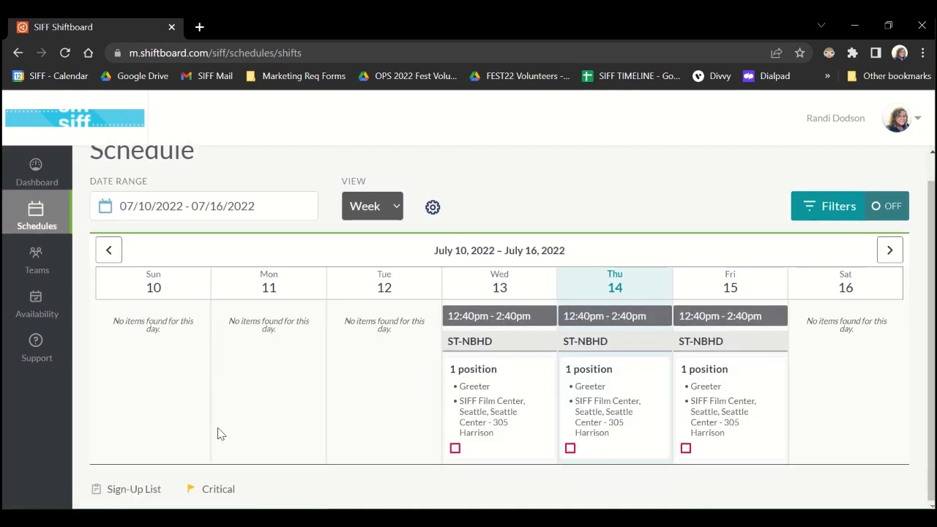
- Check the Date Range, View options and Filters, closing Filters without applying any
click(276, 206)
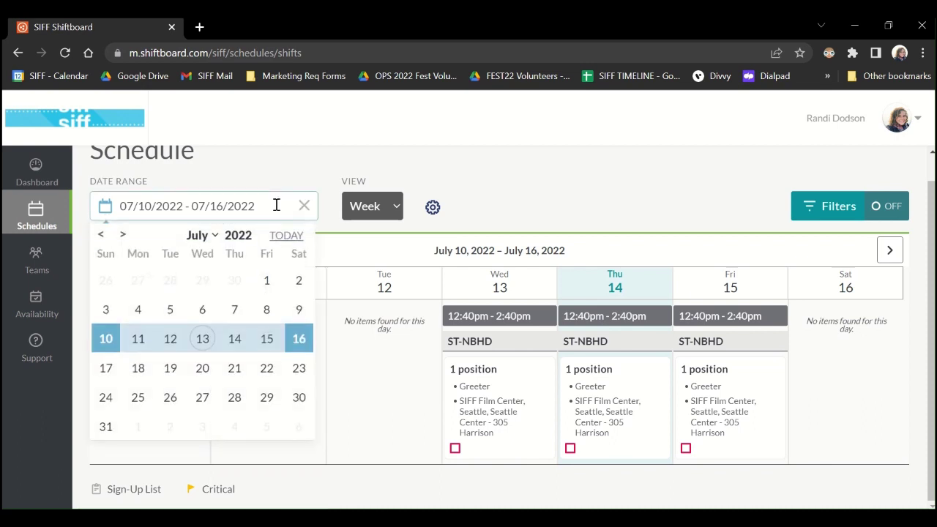
click(371, 207)
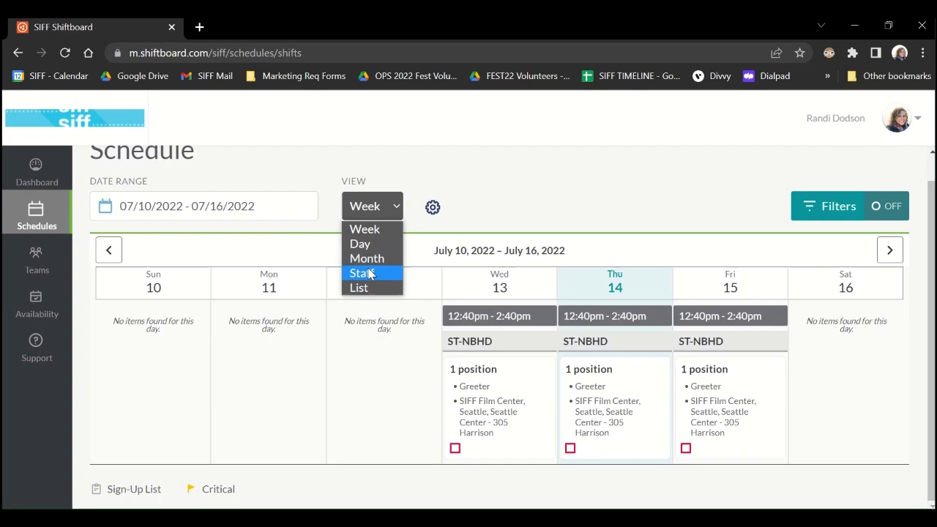
click(821, 211)
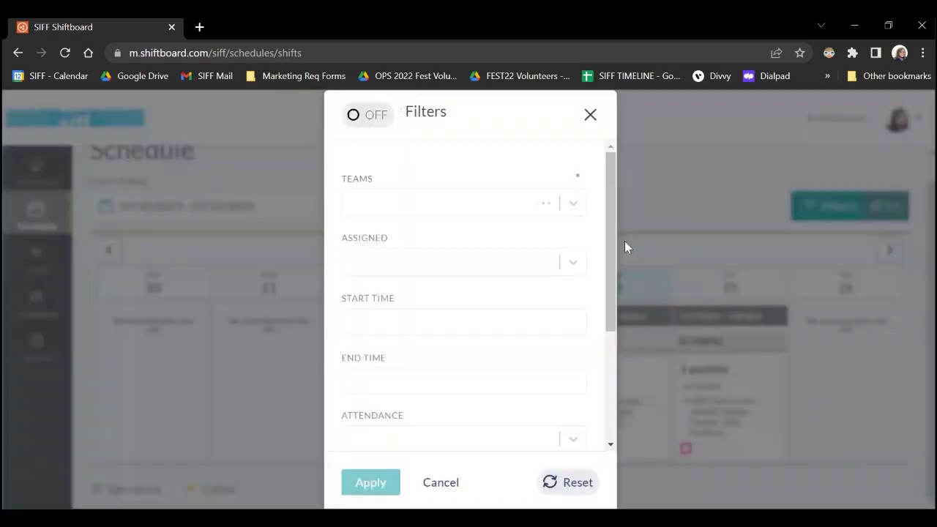
scroll(469, 382, down, 5)
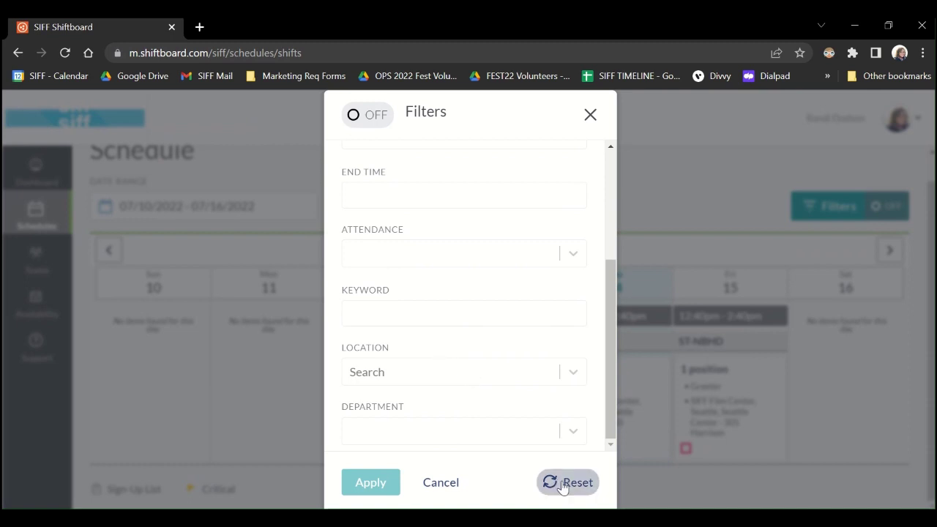
click(591, 117)
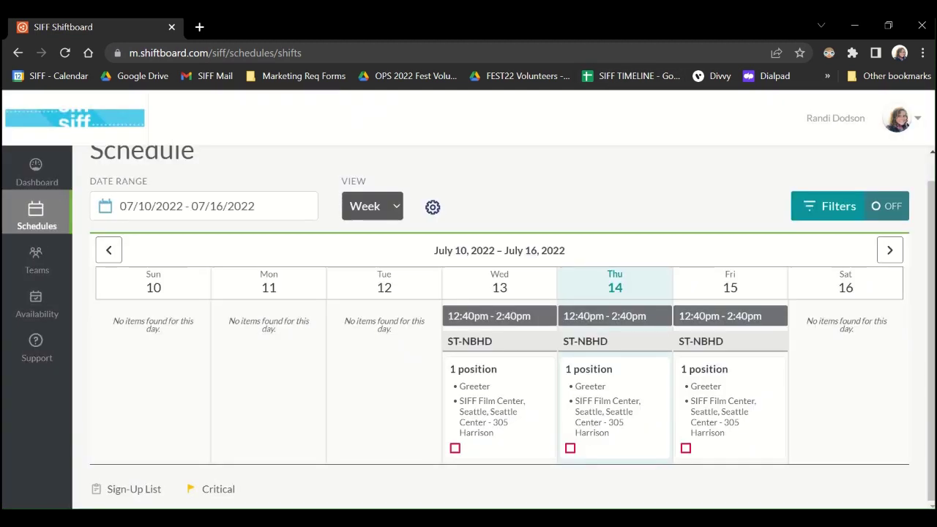
- Take the Thursday, July 14 12:40pm–2:40pm Greeter shift and confirm it
click(606, 407)
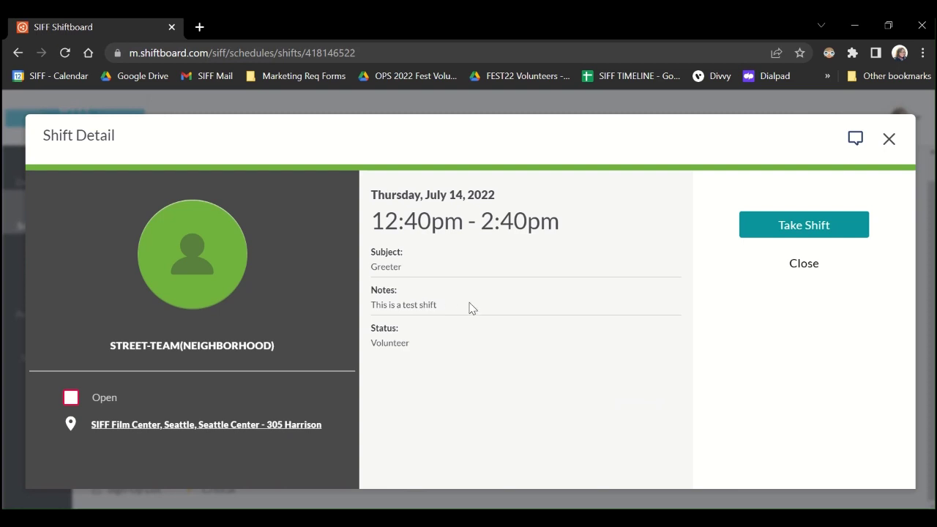
click(769, 233)
click(695, 298)
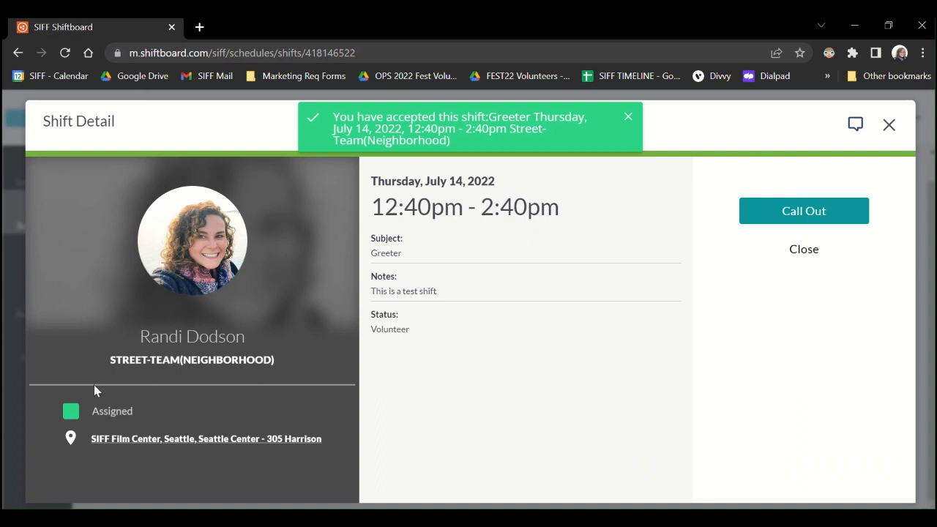
- Close Shift Detail and view the Dashboard's week at a glance with Thursday 14 and Friday 15 shifts
click(891, 127)
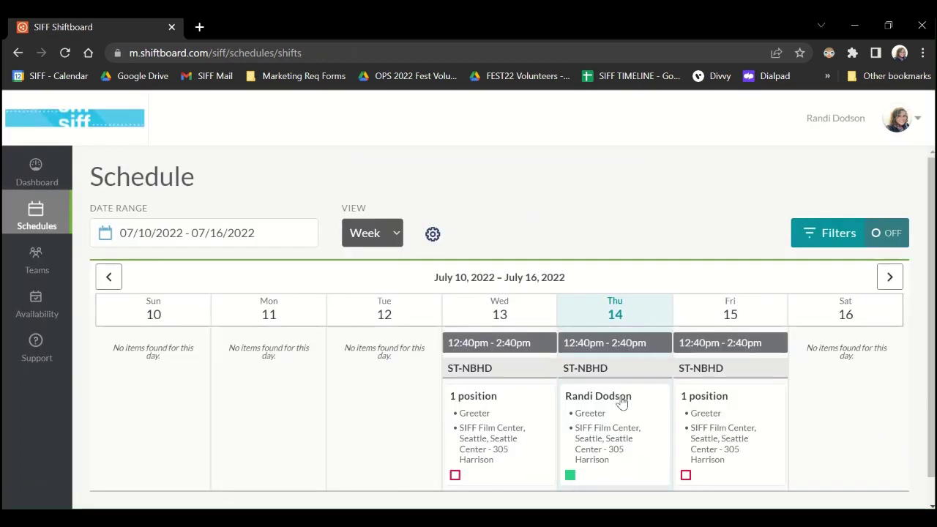
scroll(621, 401, down, 1)
scroll(621, 401, down, 1)
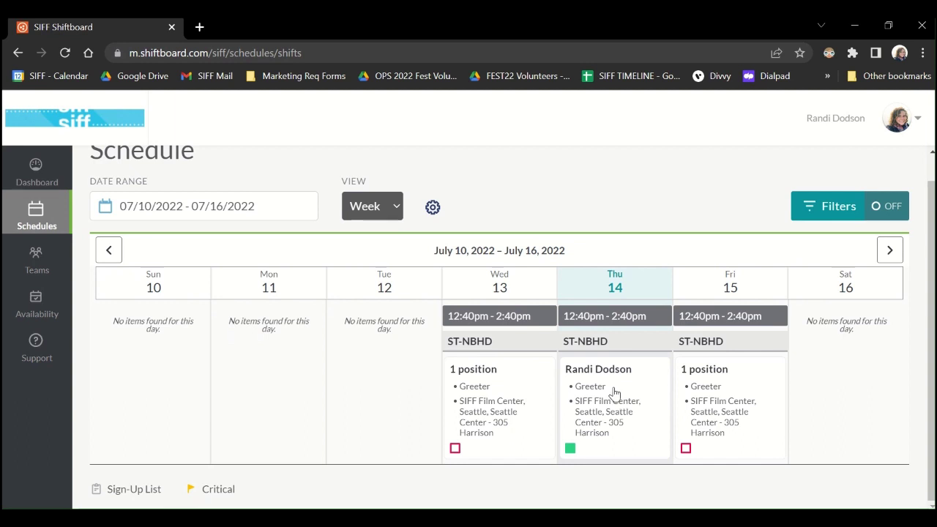
scroll(220, 219, up, 1)
click(33, 175)
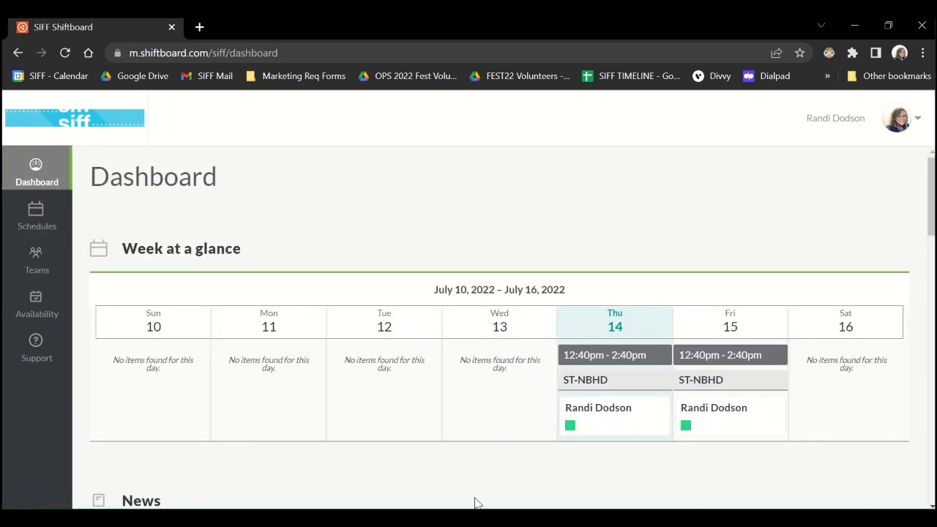
scroll(476, 502, down, 1)
scroll(476, 502, down, 1)
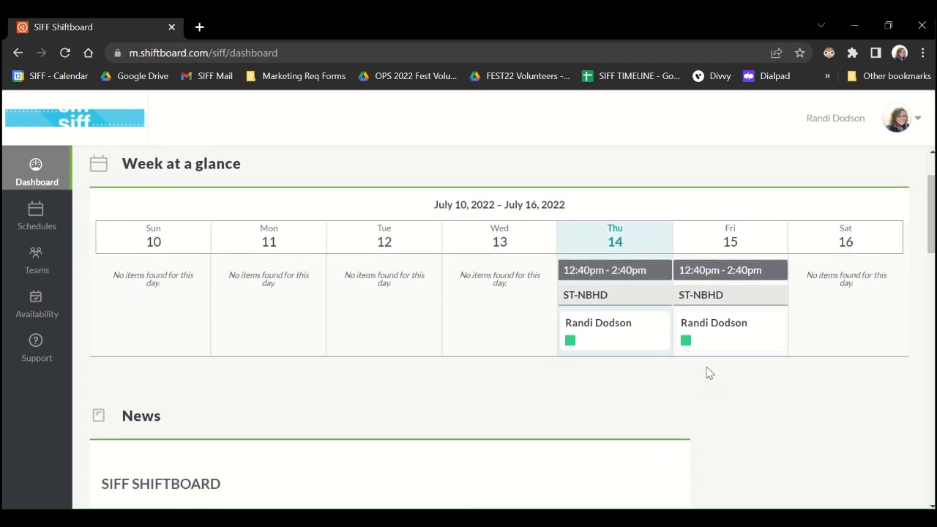
- Unassign the Friday, July 15 12:40pm–2:40pm Greeter shift and confirm
click(718, 345)
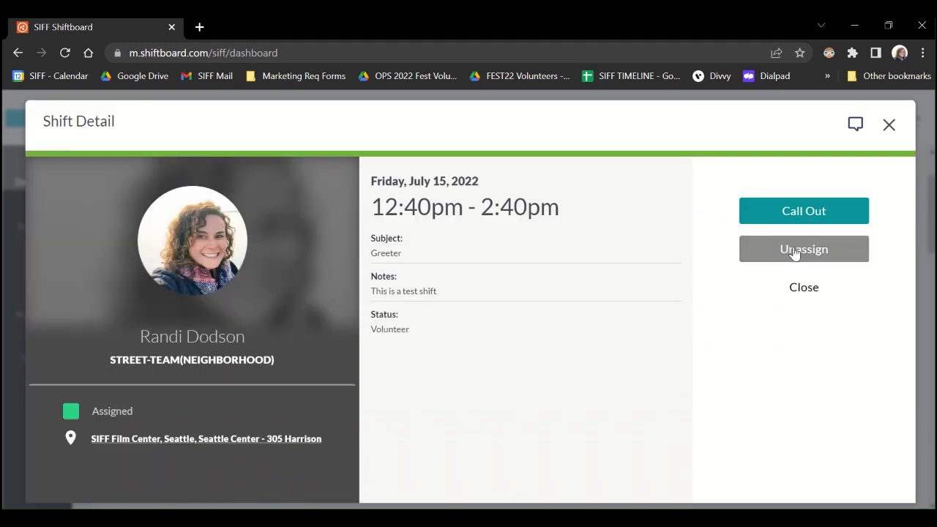
click(792, 252)
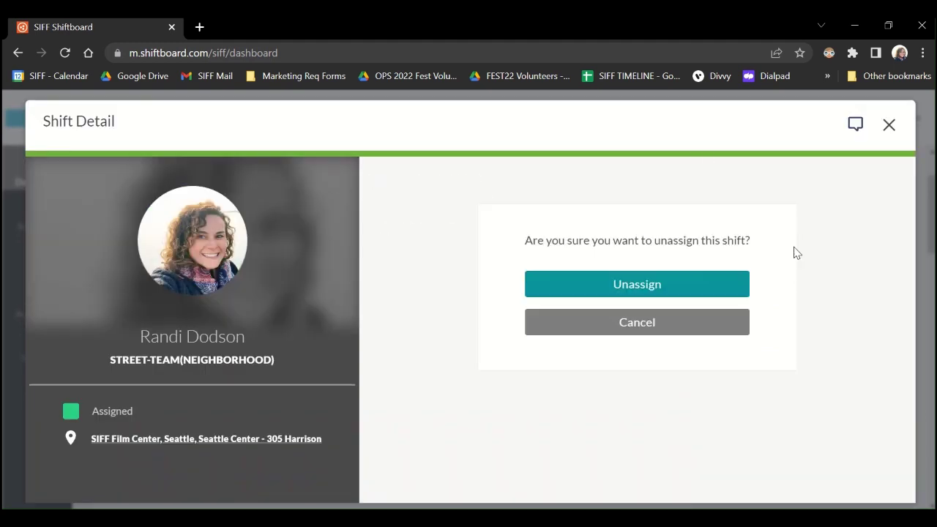
click(661, 293)
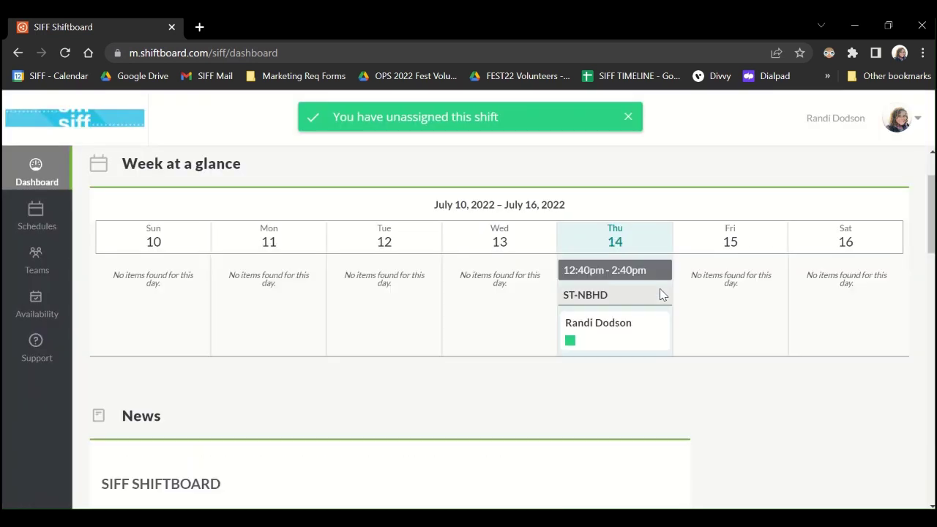
- Call out of Thursday's July 14 Greeter shift with Emergency as the callout reason
click(635, 343)
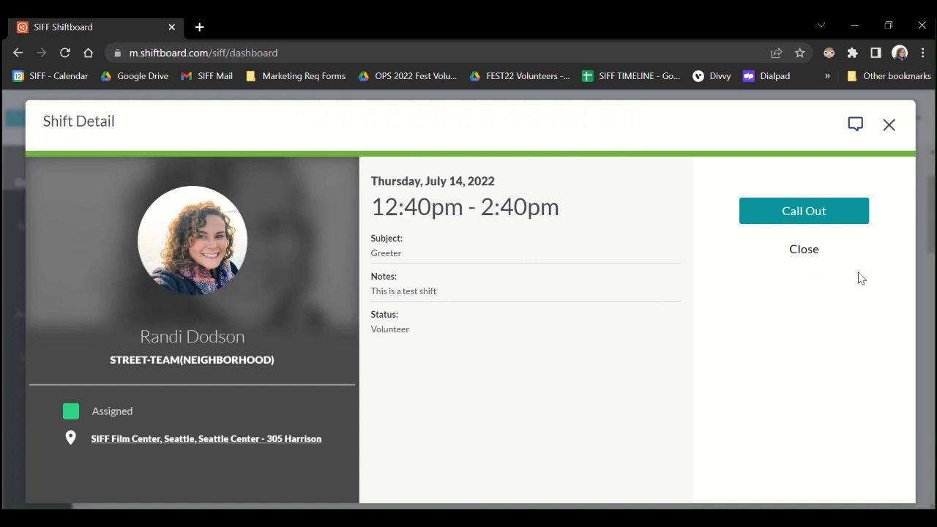
click(806, 220)
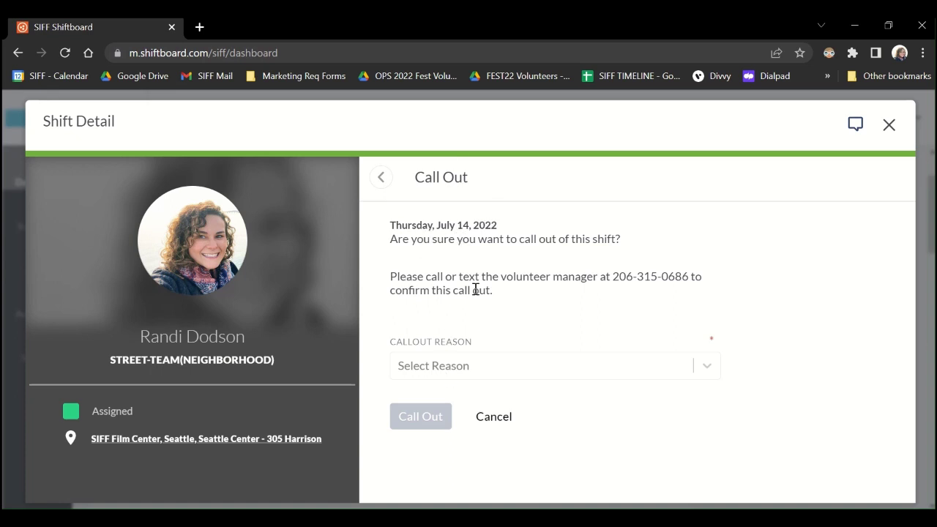
drag(606, 277, 688, 294)
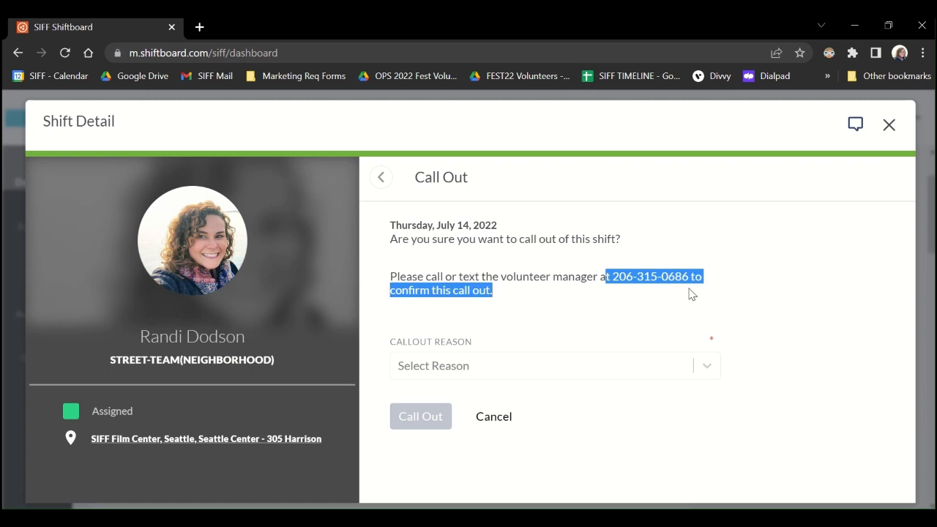
click(708, 367)
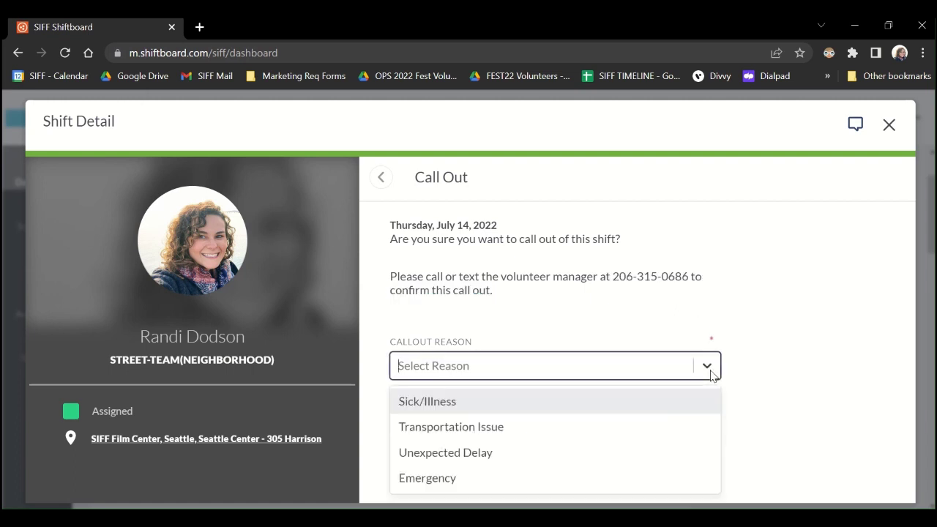
click(511, 480)
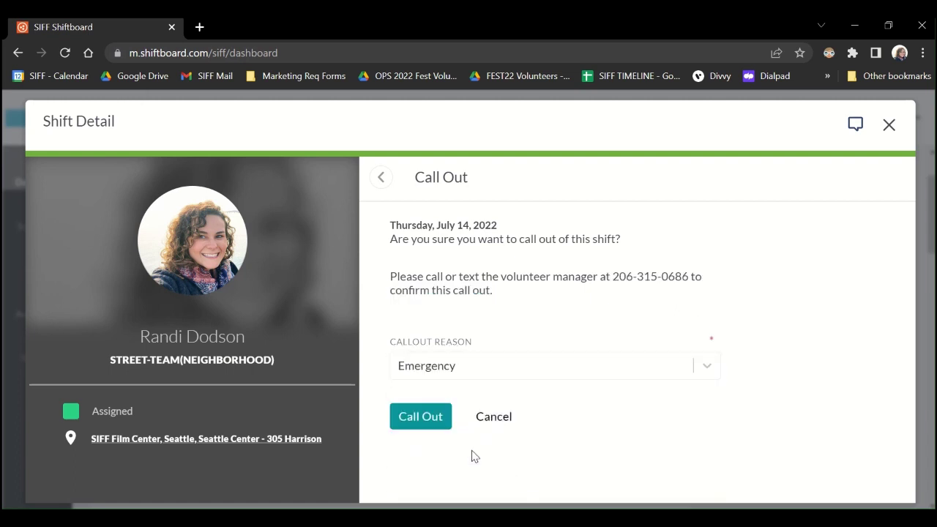
click(421, 417)
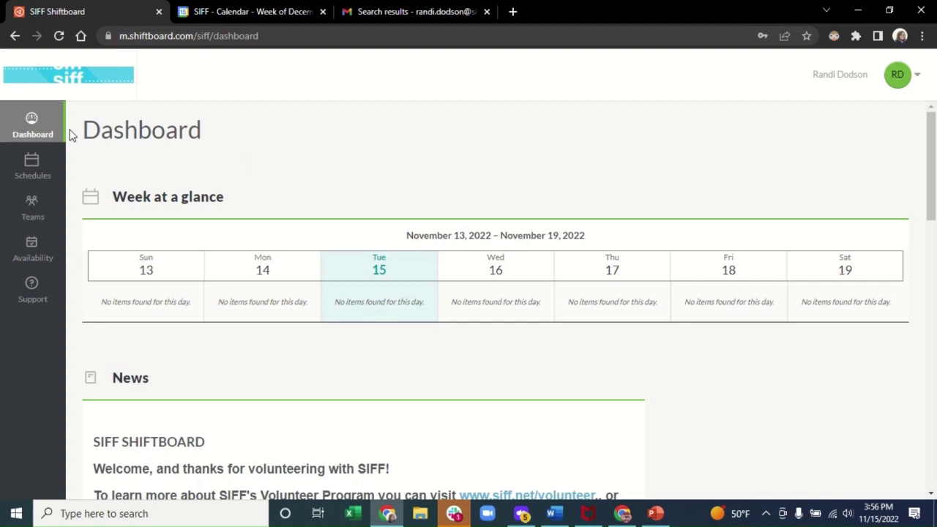
- Show the November 13–19, 2022 Schedules week, toggling Shared Calendar on and back off
click(40, 168)
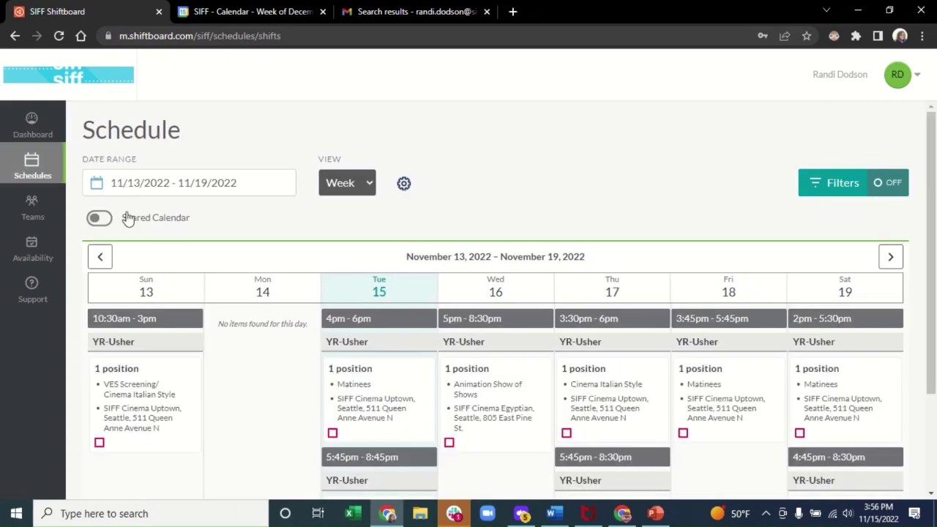
click(107, 224)
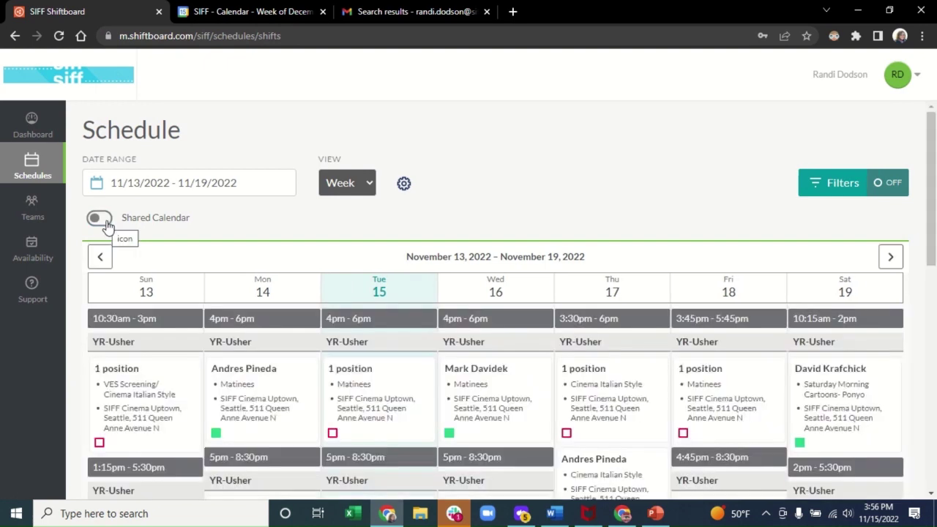
click(106, 226)
click(107, 226)
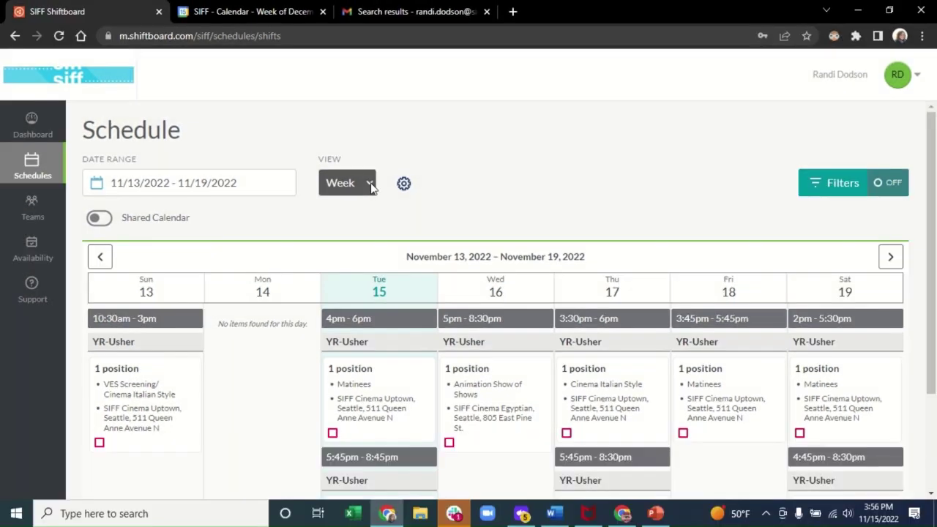
click(404, 181)
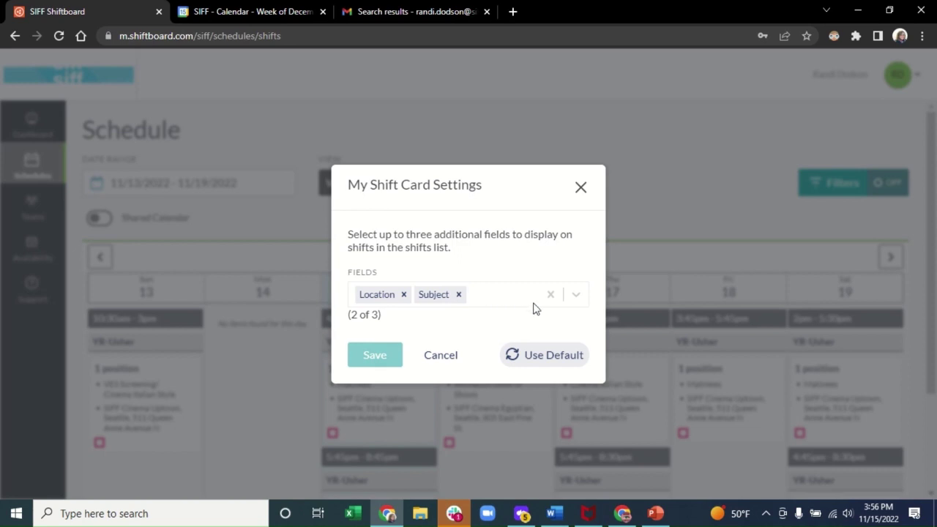
click(575, 296)
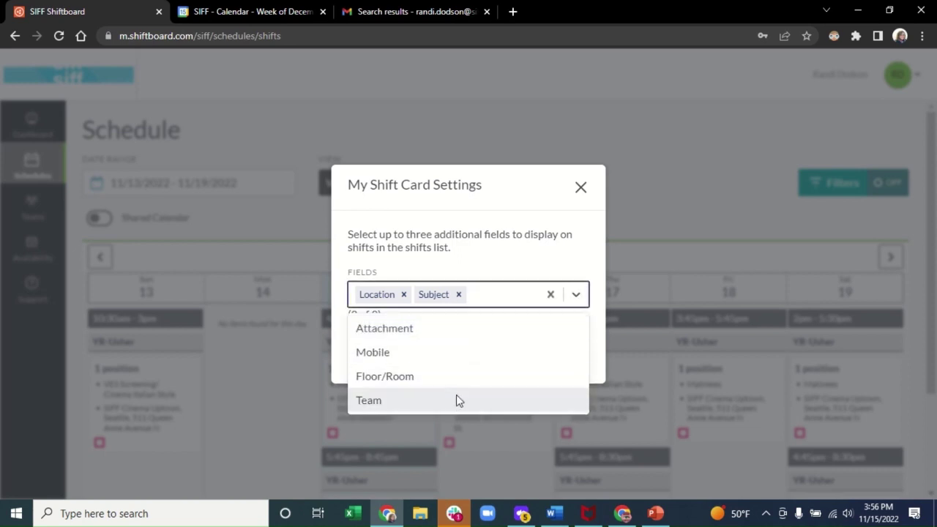
click(506, 268)
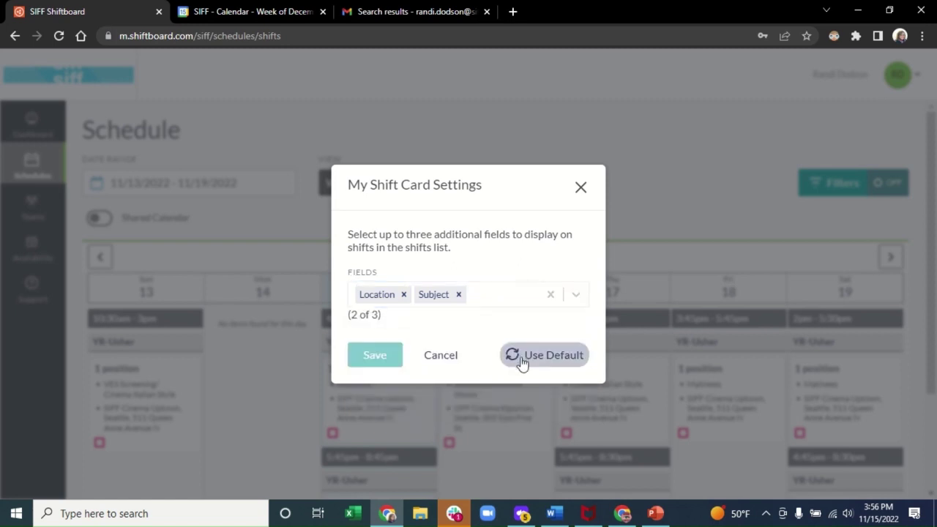
click(581, 189)
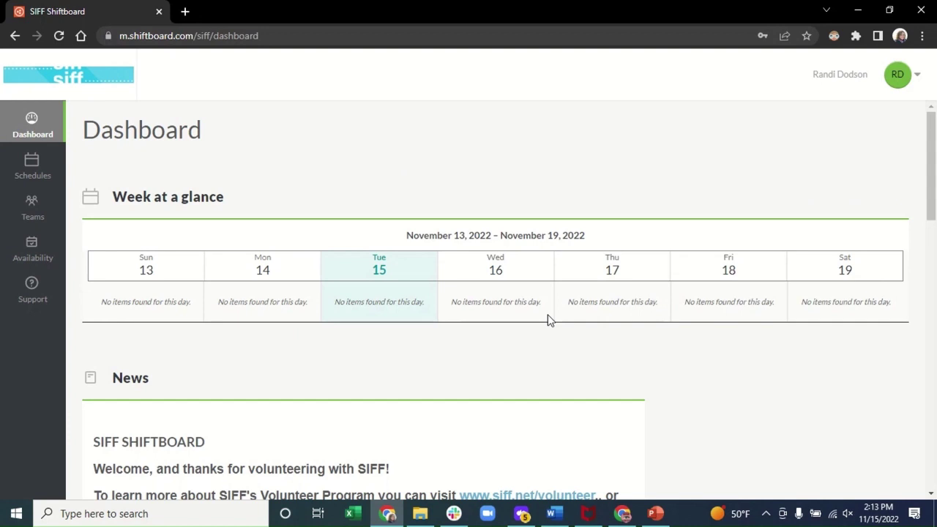
- From My Account's edit view, subscribe to the shift calendar and add it to Google Calendar
click(841, 79)
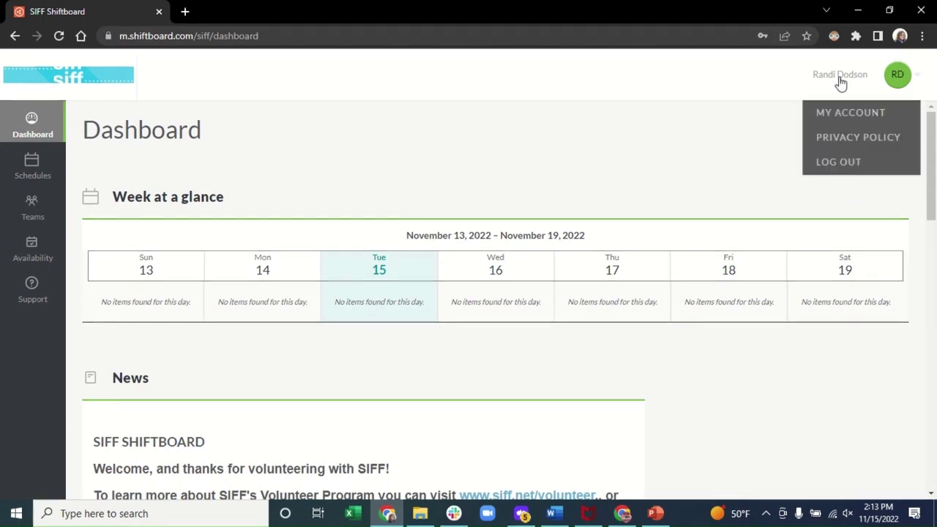
click(822, 117)
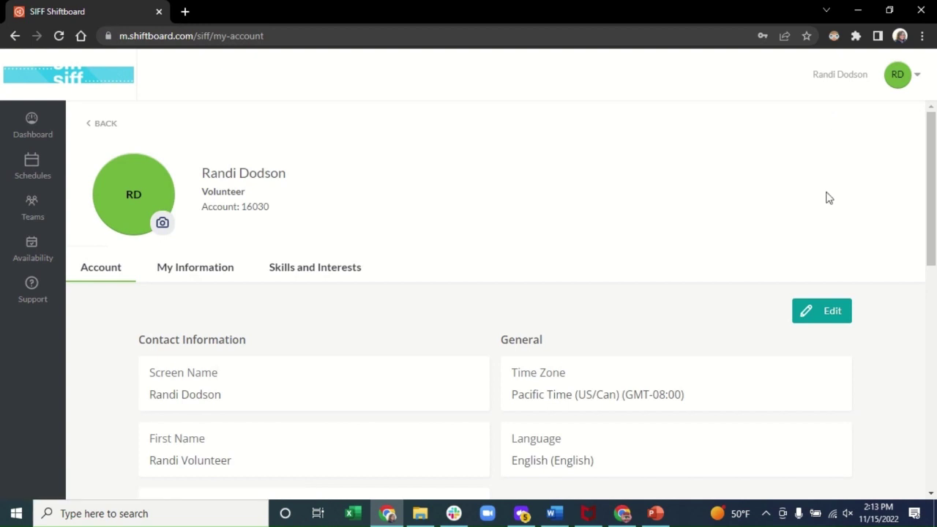
click(816, 315)
scroll(818, 317, down, 3)
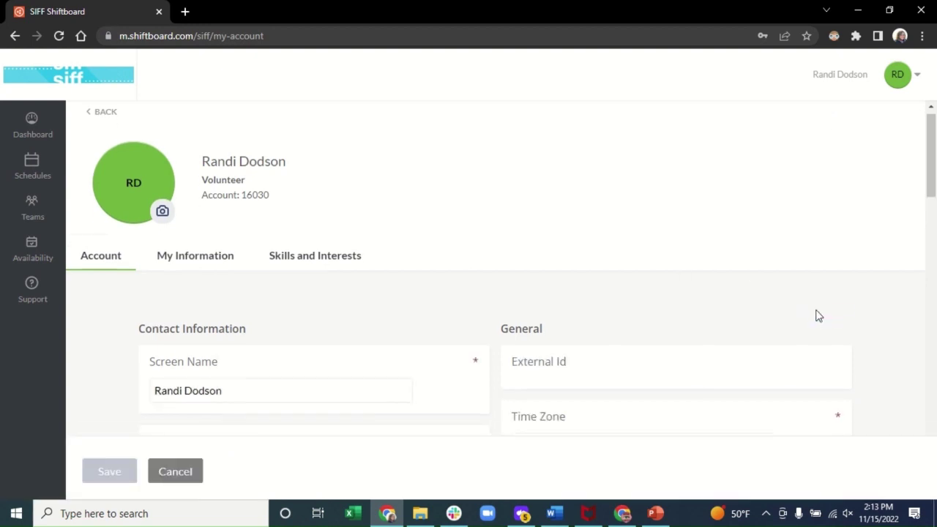
scroll(817, 315, down, 2)
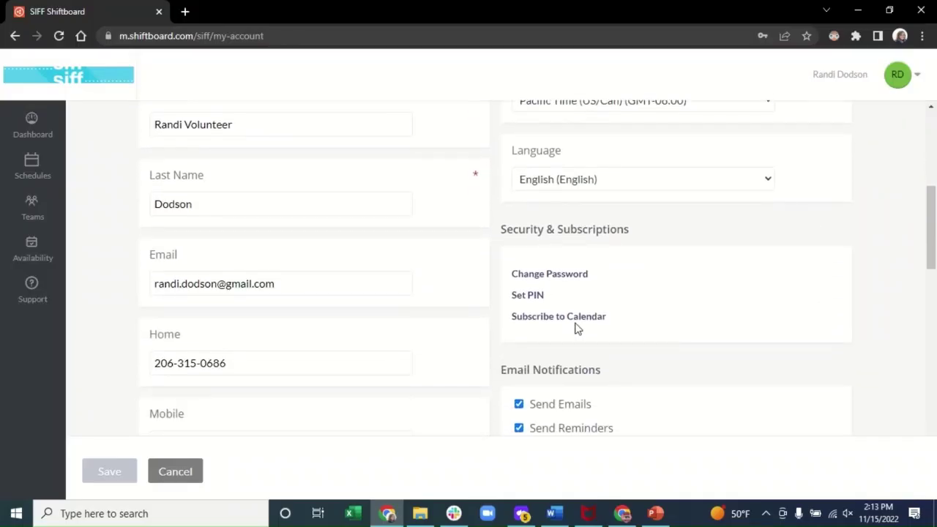
click(575, 317)
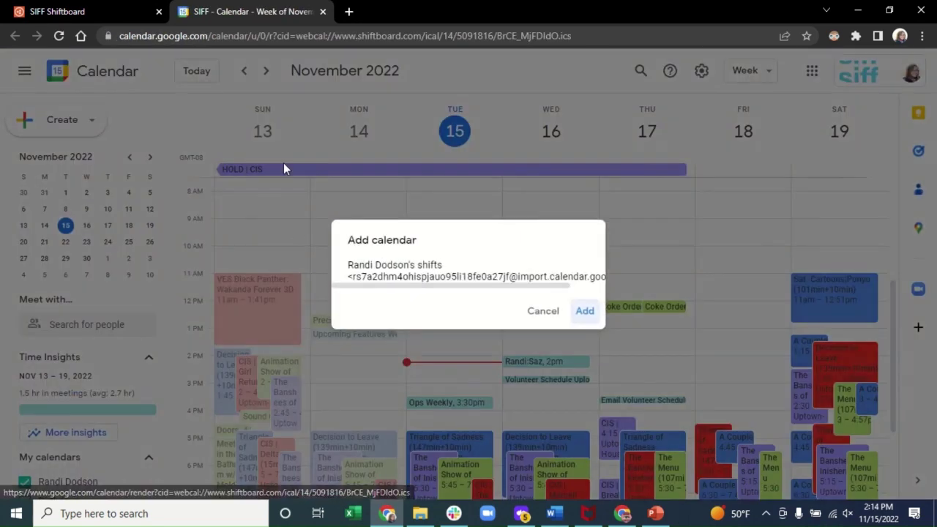
click(583, 322)
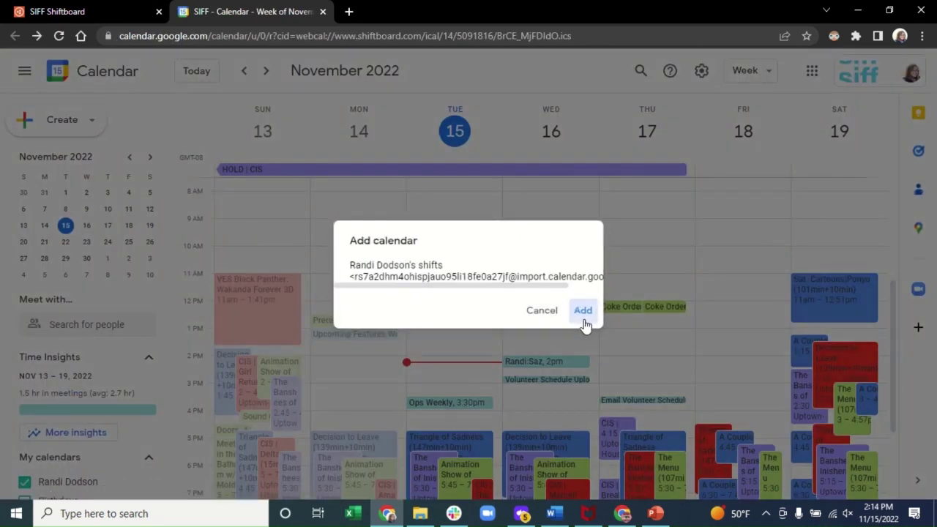
key(ctrl+1)
- Untick Send Confirmations under Email Notifications on the My Account page
scroll(561, 289, down, 3)
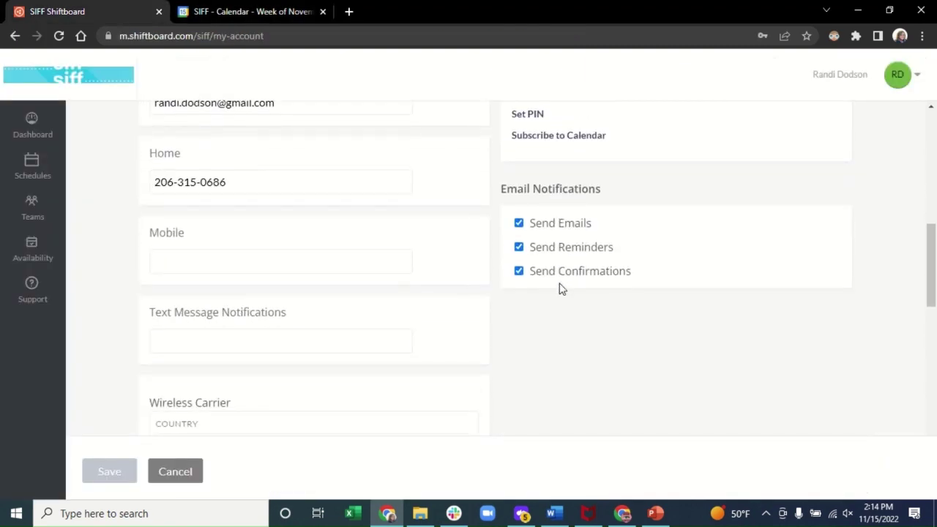
click(519, 272)
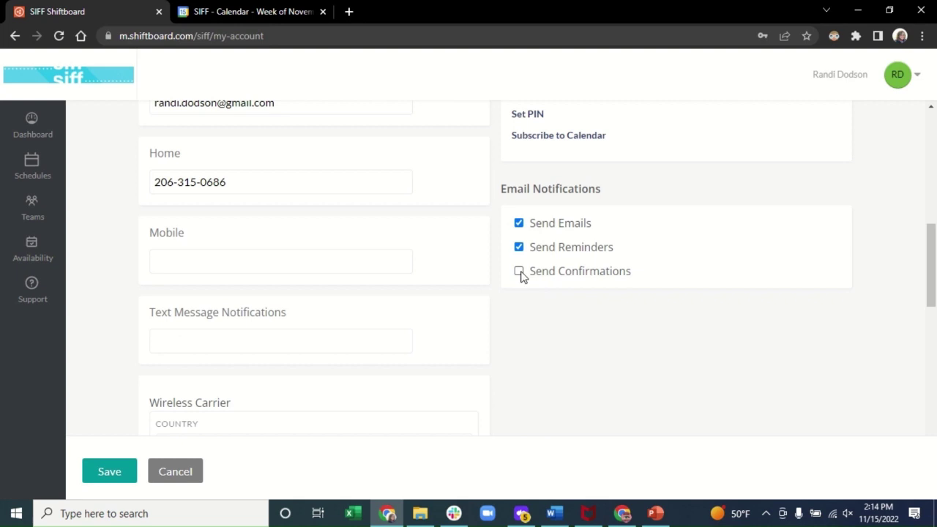